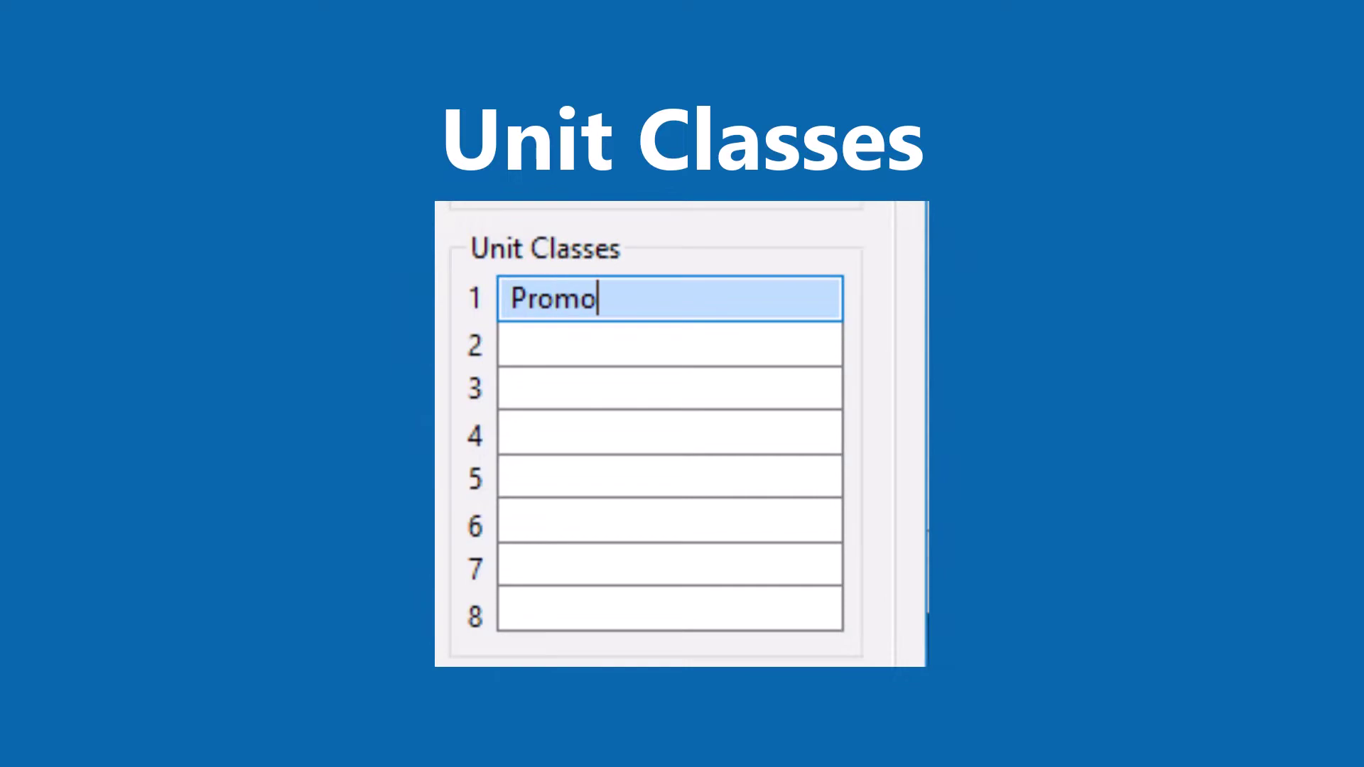
Step: Name unit classes 1–3 Promotional Ads, Billboards and Weather Billboards
{"action": "type", "text": "tional Ads"}
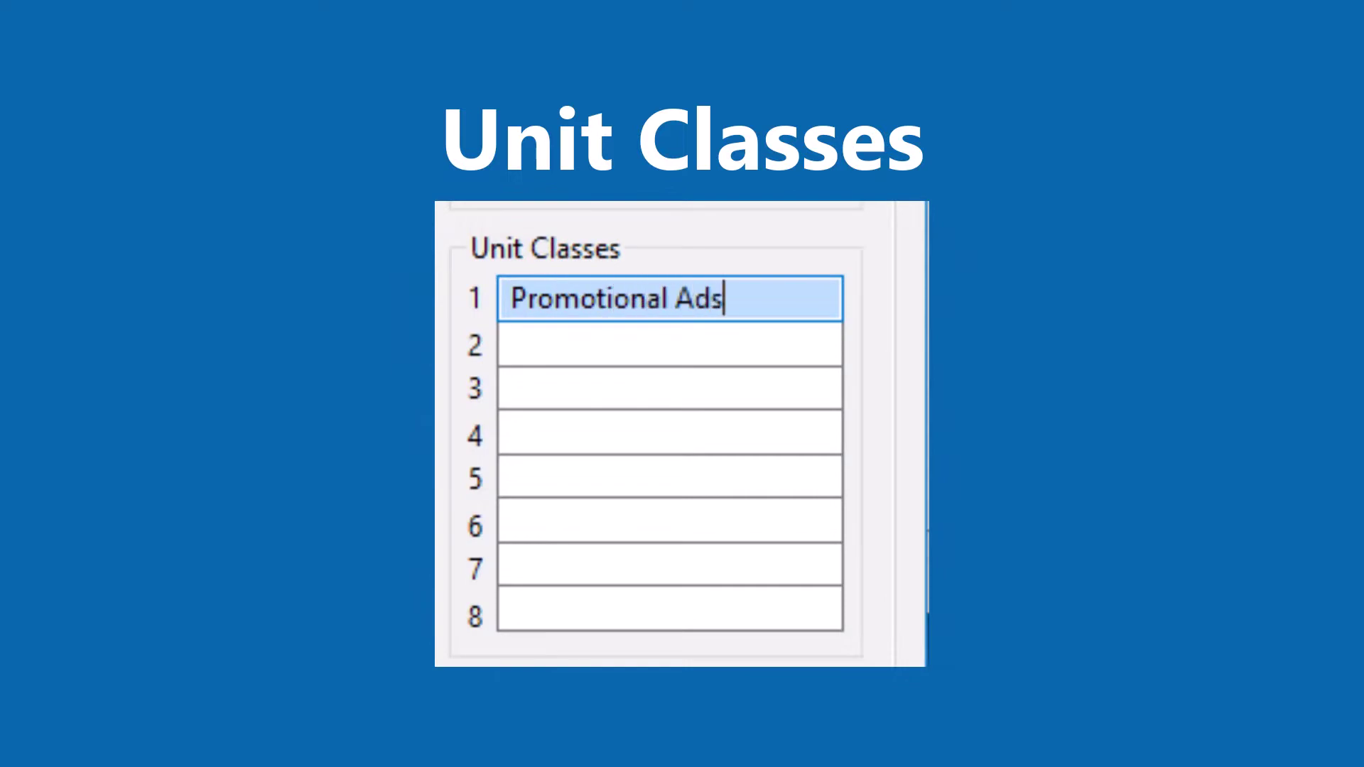
{"action": "left_click", "coordinate": [511, 346]}
{"action": "type", "text": "Billboards"}
{"action": "left_click", "coordinate": [512, 388]}
{"action": "type", "text": "Weather "}
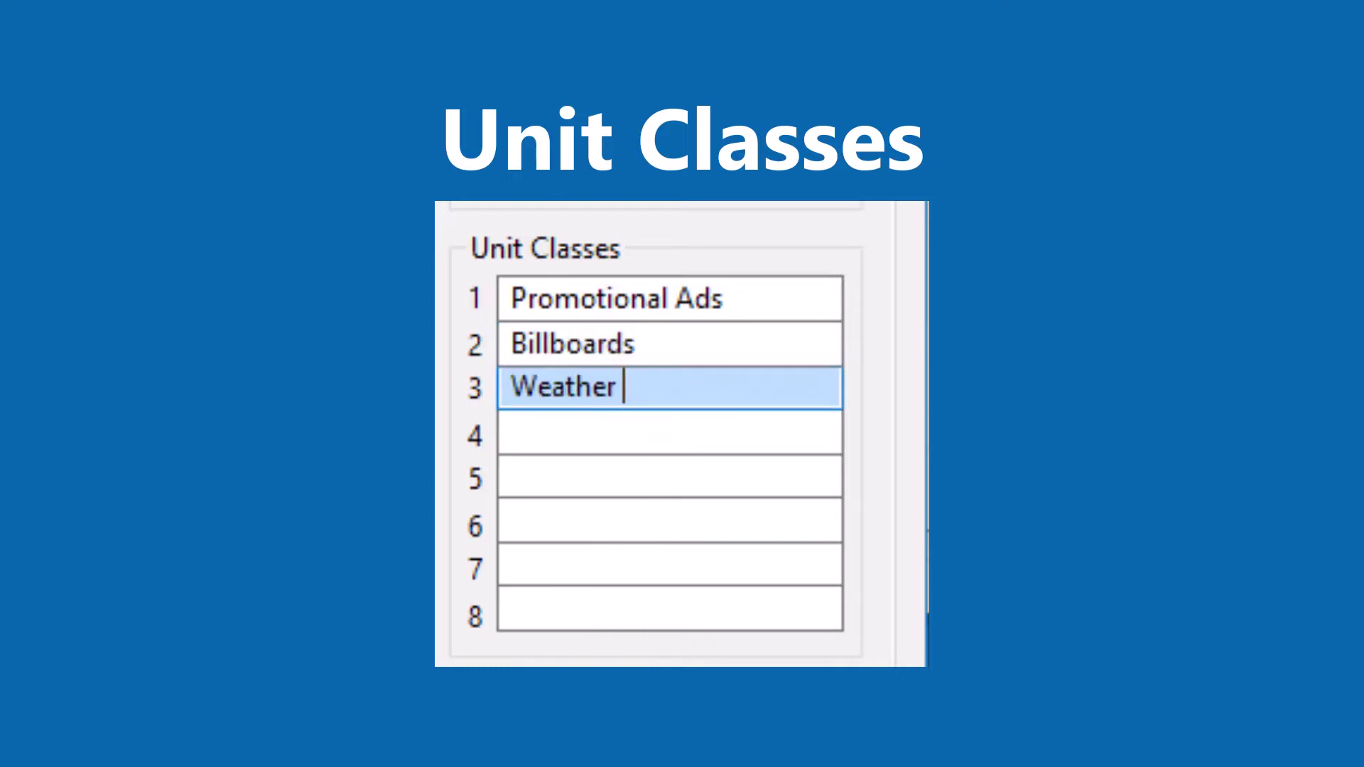
{"action": "type", "text": "Billboards"}
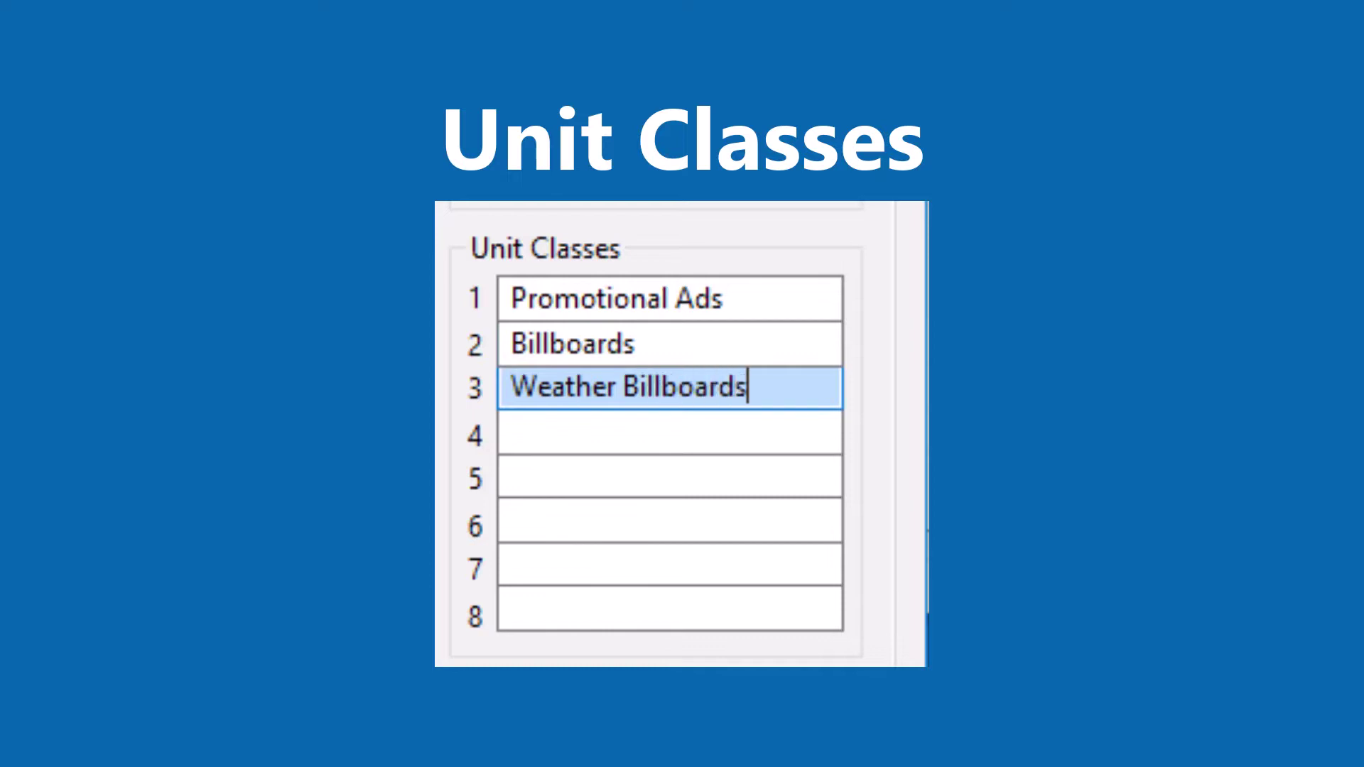
Step: Name unit classes 4–6 Morning Drive, Mid Days and Afternoons
{"action": "left_click", "coordinate": [512, 432]}
{"action": "type", "text": "Morning D"}
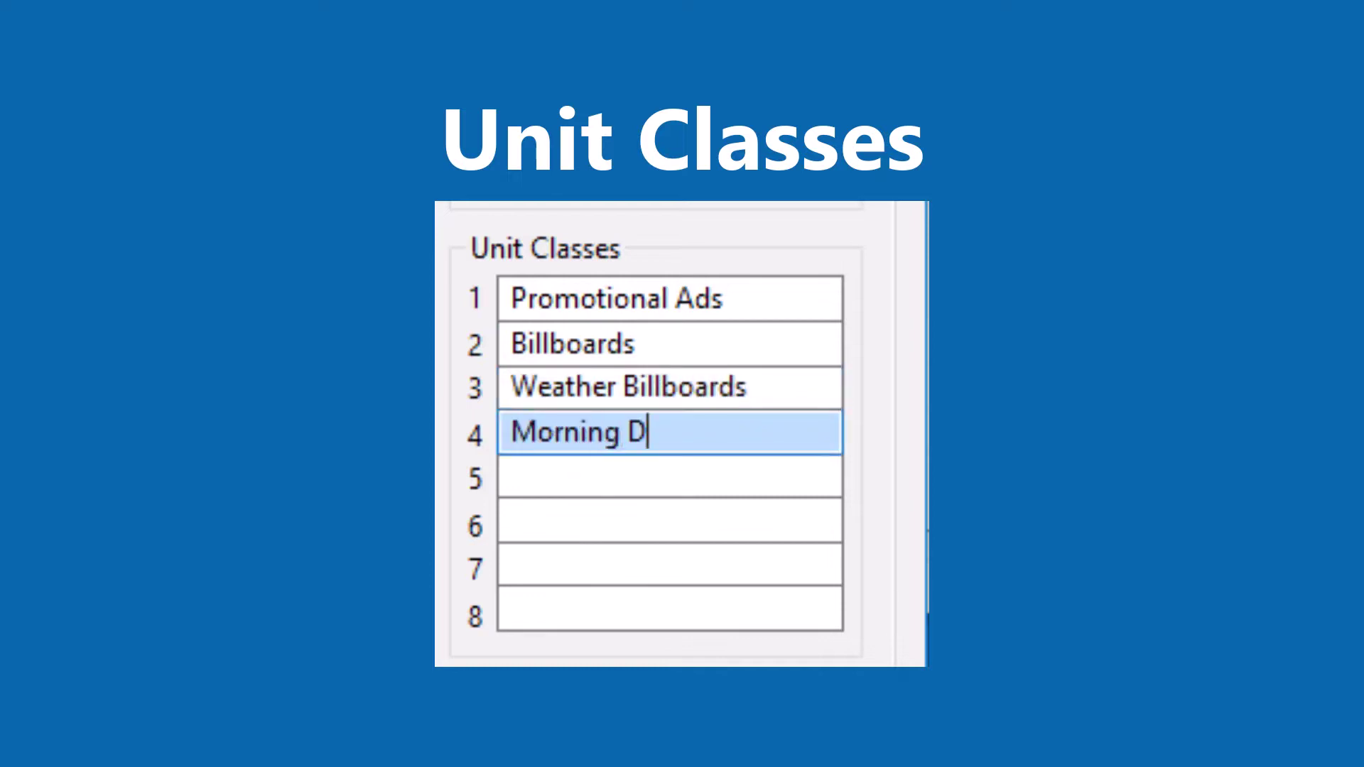
{"action": "type", "text": "rive"}
{"action": "left_click", "coordinate": [512, 476]}
{"action": "type", "text": "Mid D"}
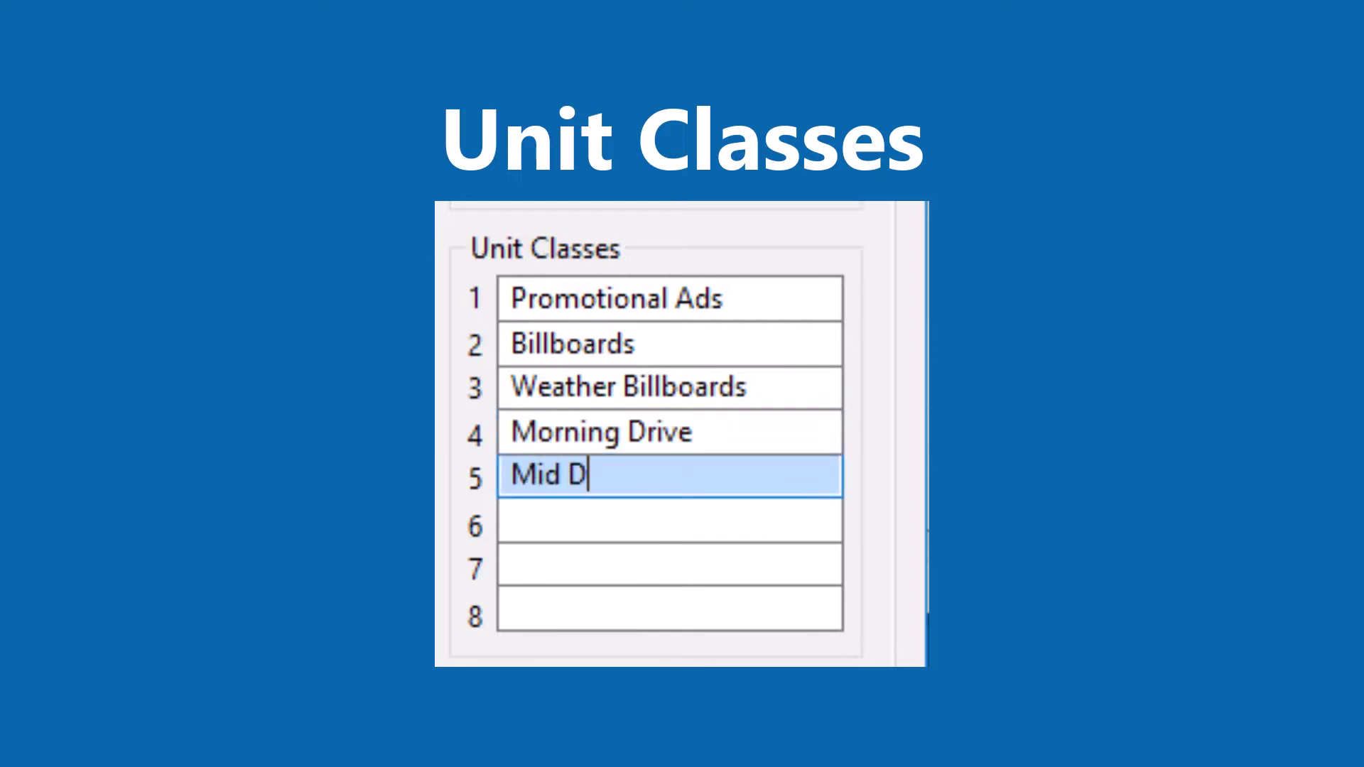
{"action": "type", "text": "ays"}
{"action": "left_click", "coordinate": [511, 520]}
{"action": "type", "text": "Afternoons"}
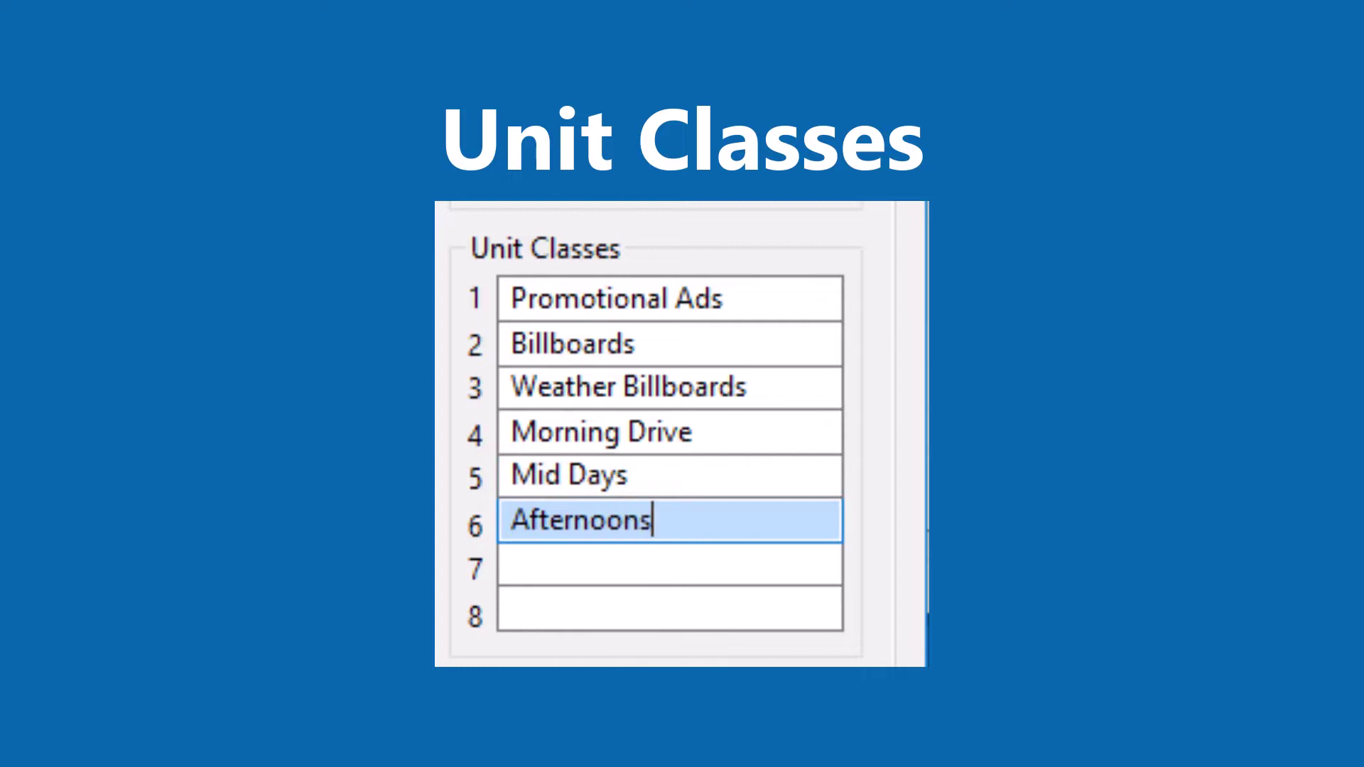
{"action": "left_click", "coordinate": [512, 565]}
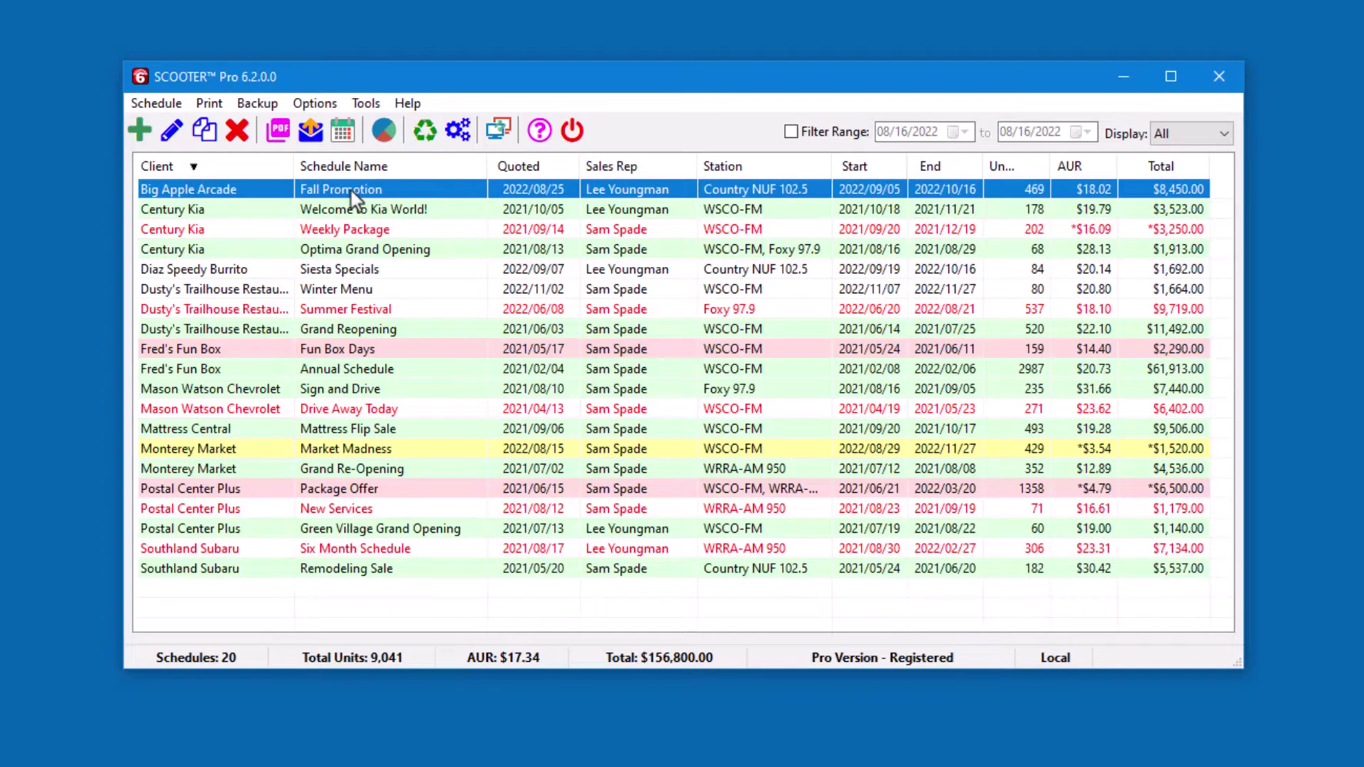
Step: Open the Big Apple Arcade Fall Promotion schedule in Edit Schedule
{"action": "double_click", "coordinate": [351, 191]}
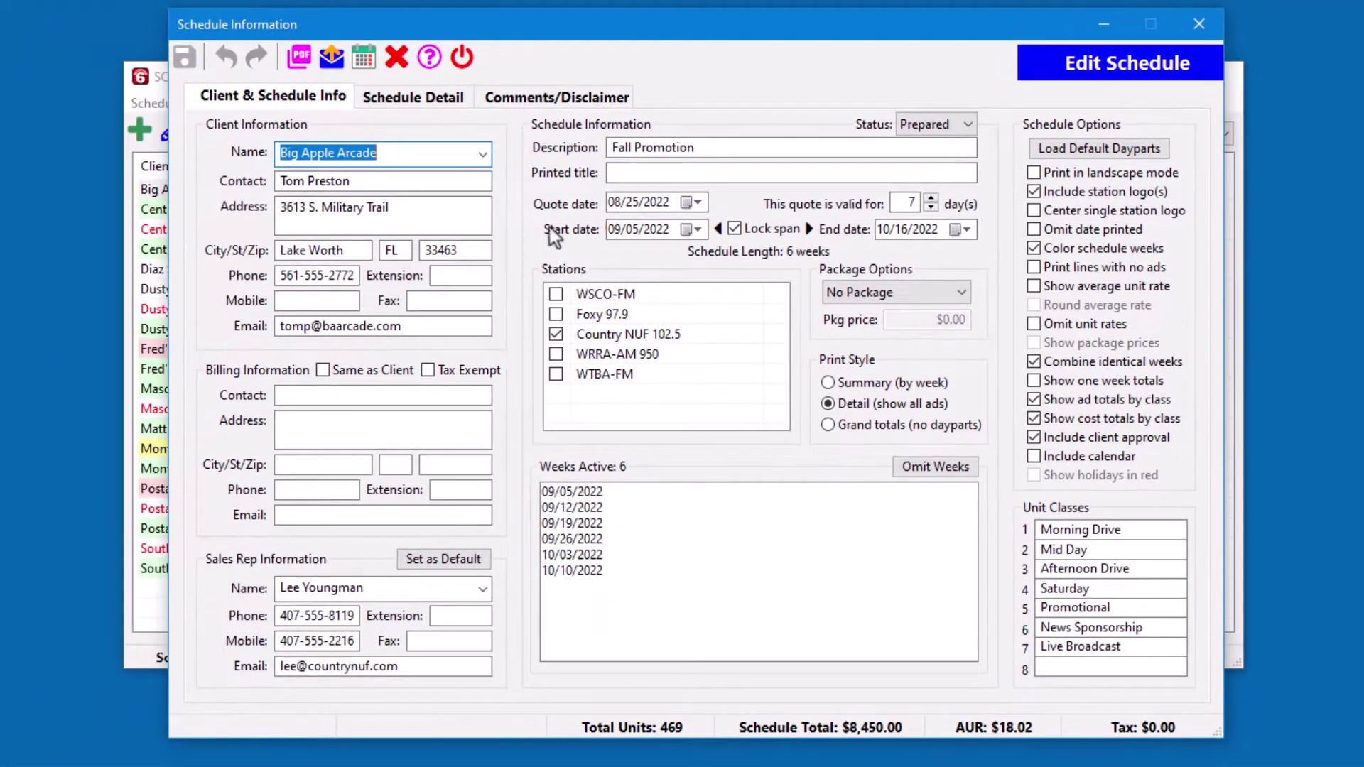
Step: Show the Schedule Detail grid at week 4 of 6, starting 09/26/2022
{"action": "left_click", "coordinate": [425, 100]}
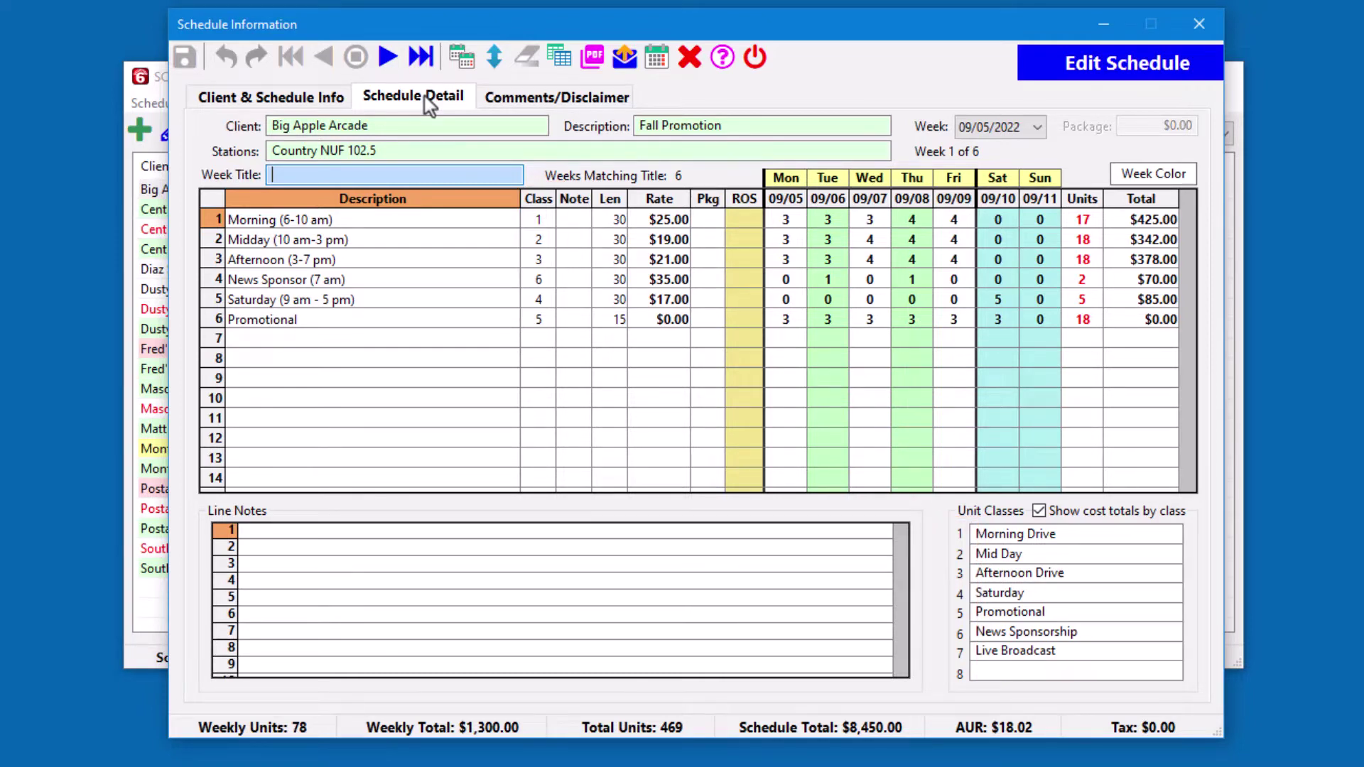
{"action": "left_click", "coordinate": [388, 57]}
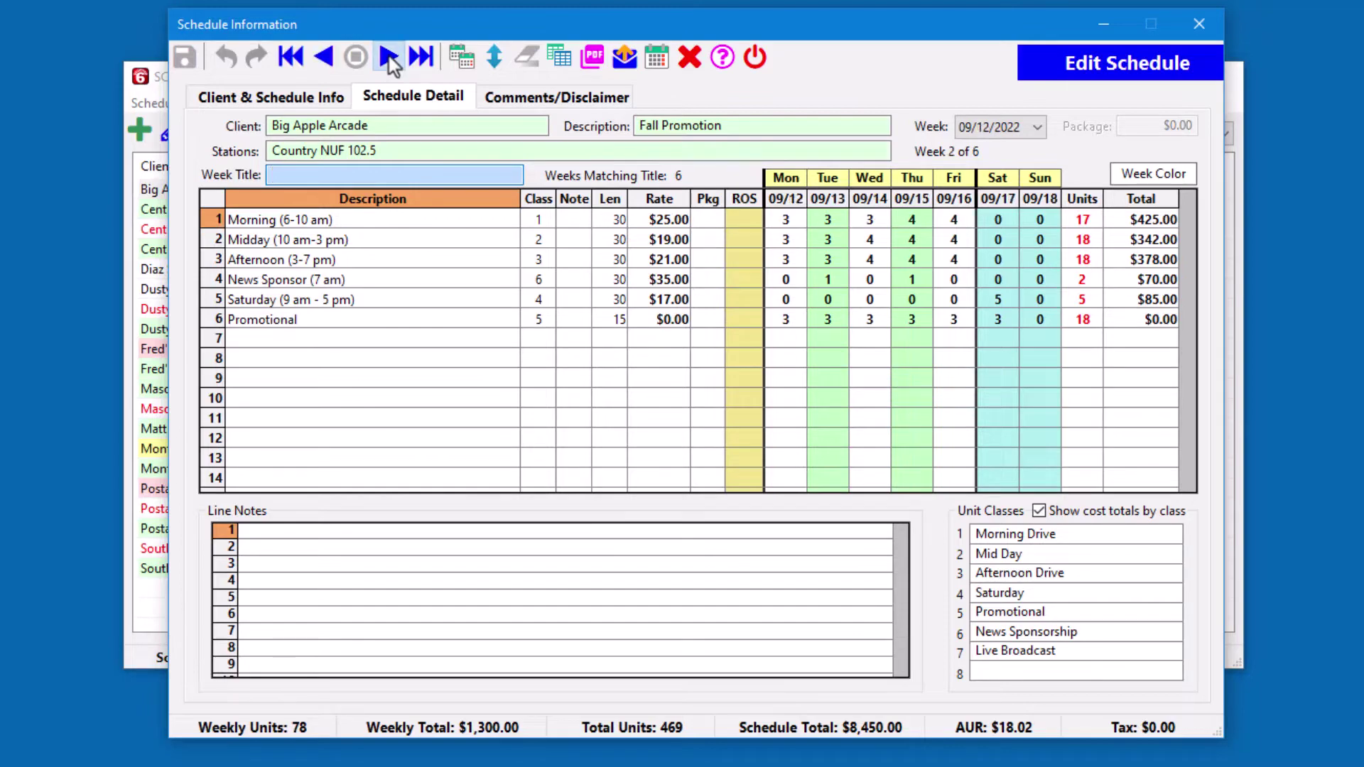
{"action": "left_click", "coordinate": [388, 57]}
{"action": "left_click", "coordinate": [388, 57]}
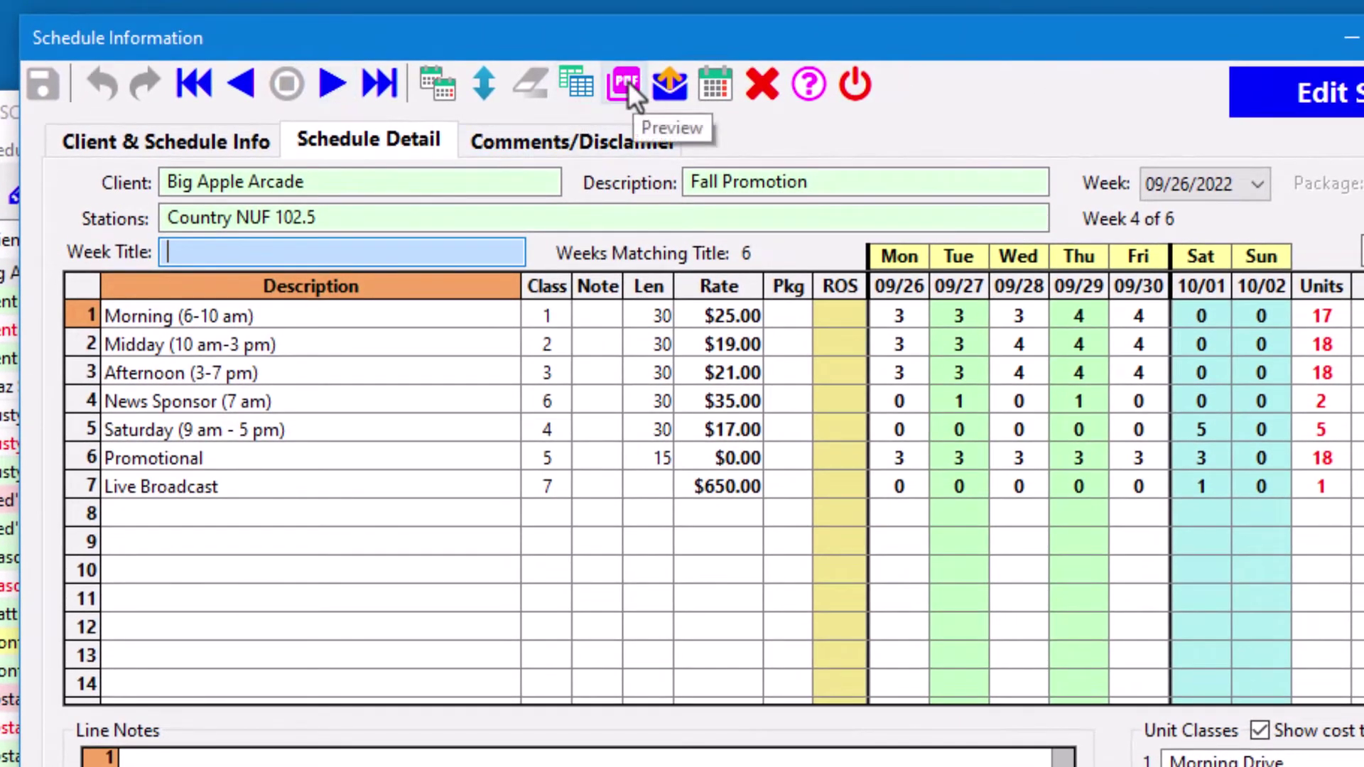
Step: Preview the schedule as BigAppleArcade-00022.pdf and scroll to its Ad Distribution Detail table
{"action": "left_click", "coordinate": [625, 84]}
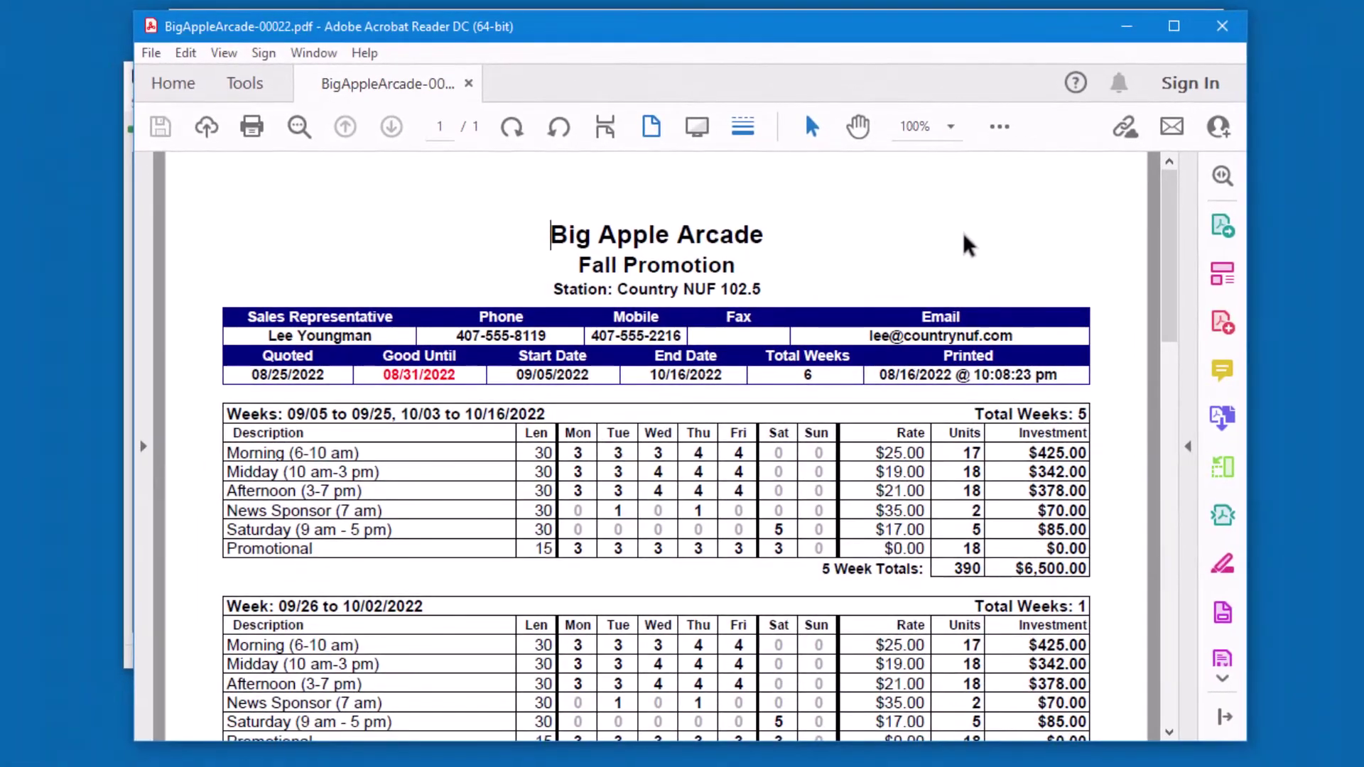
{"action": "scroll", "coordinate": [964, 234], "scroll_direction": "down", "scroll_amount": 2}
{"action": "scroll", "coordinate": [964, 235], "scroll_direction": "down", "scroll_amount": 3}
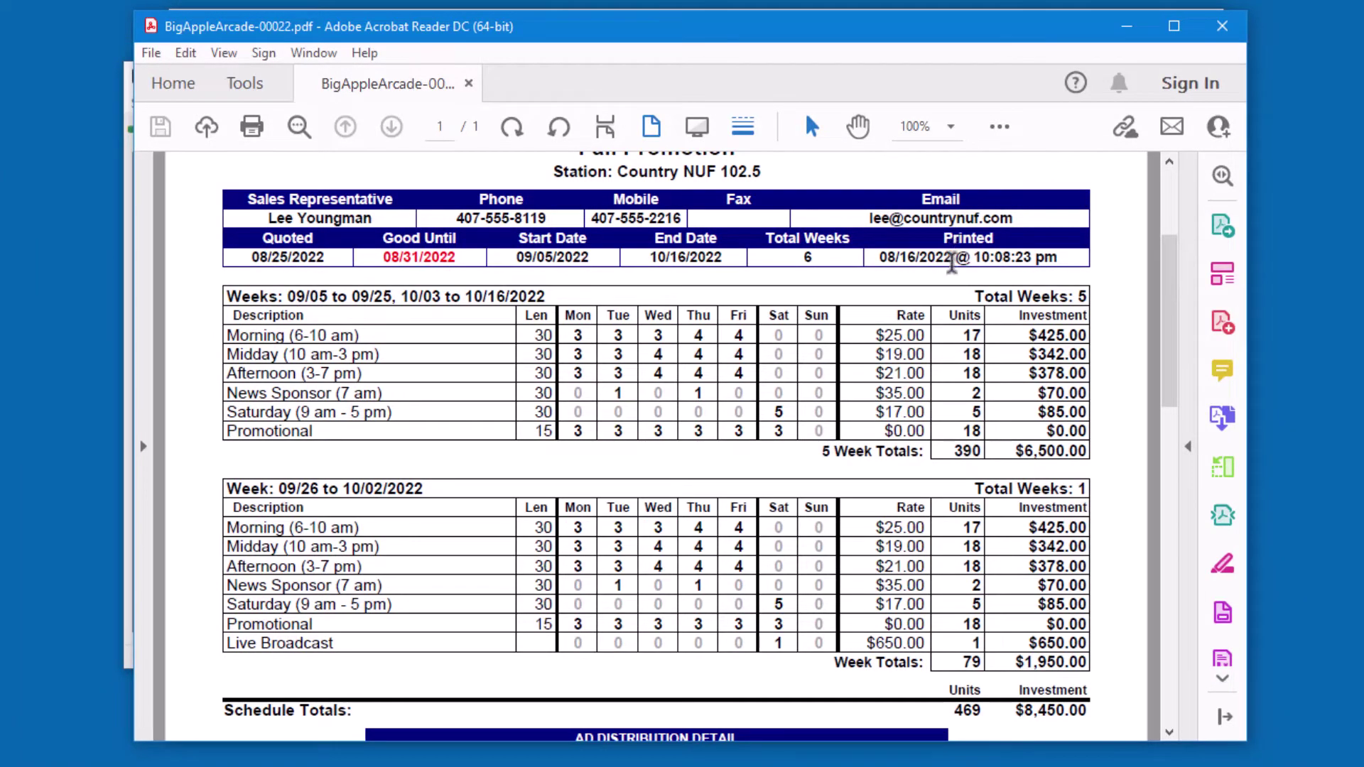
{"action": "scroll", "coordinate": [943, 353], "scroll_direction": "down", "scroll_amount": 5}
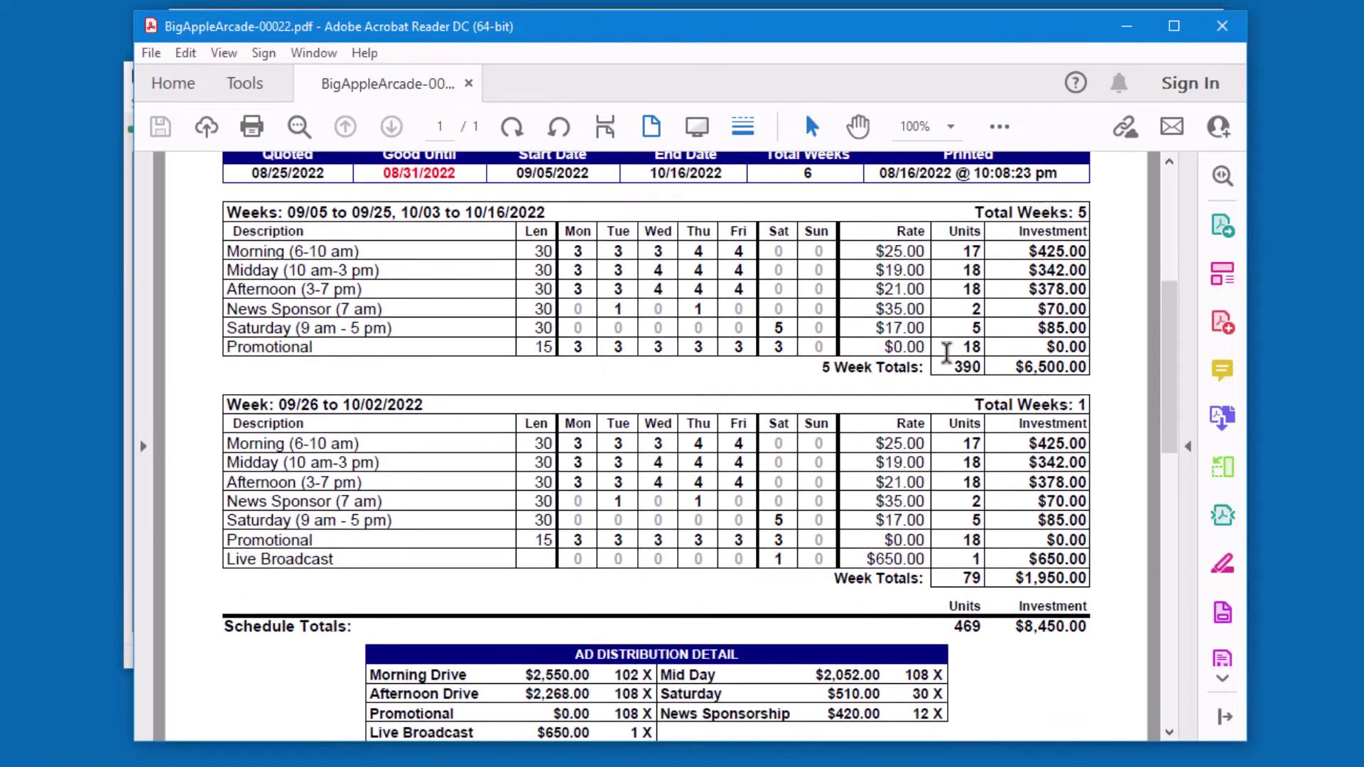
{"action": "scroll", "coordinate": [953, 353], "scroll_direction": "down", "scroll_amount": 3}
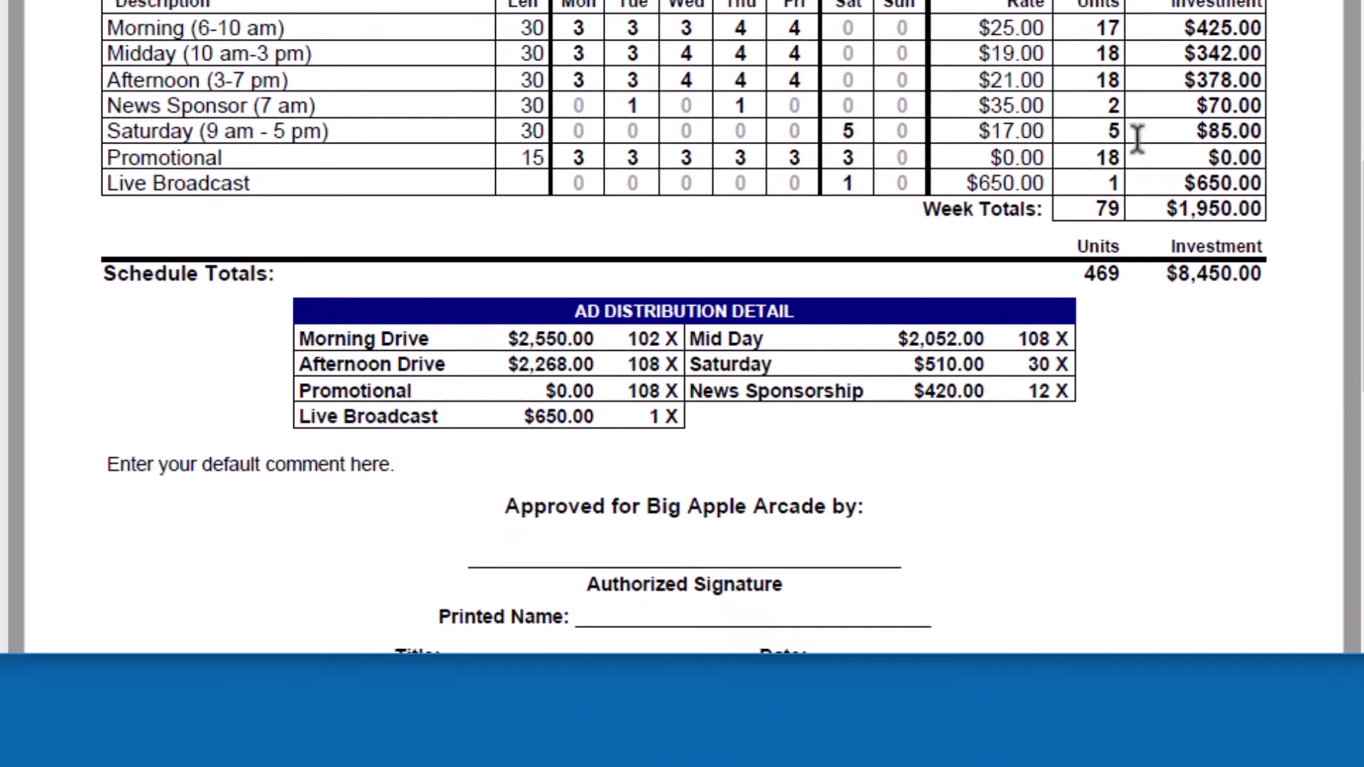
{"action": "scroll", "coordinate": [1137, 138], "scroll_direction": "down", "scroll_amount": 1}
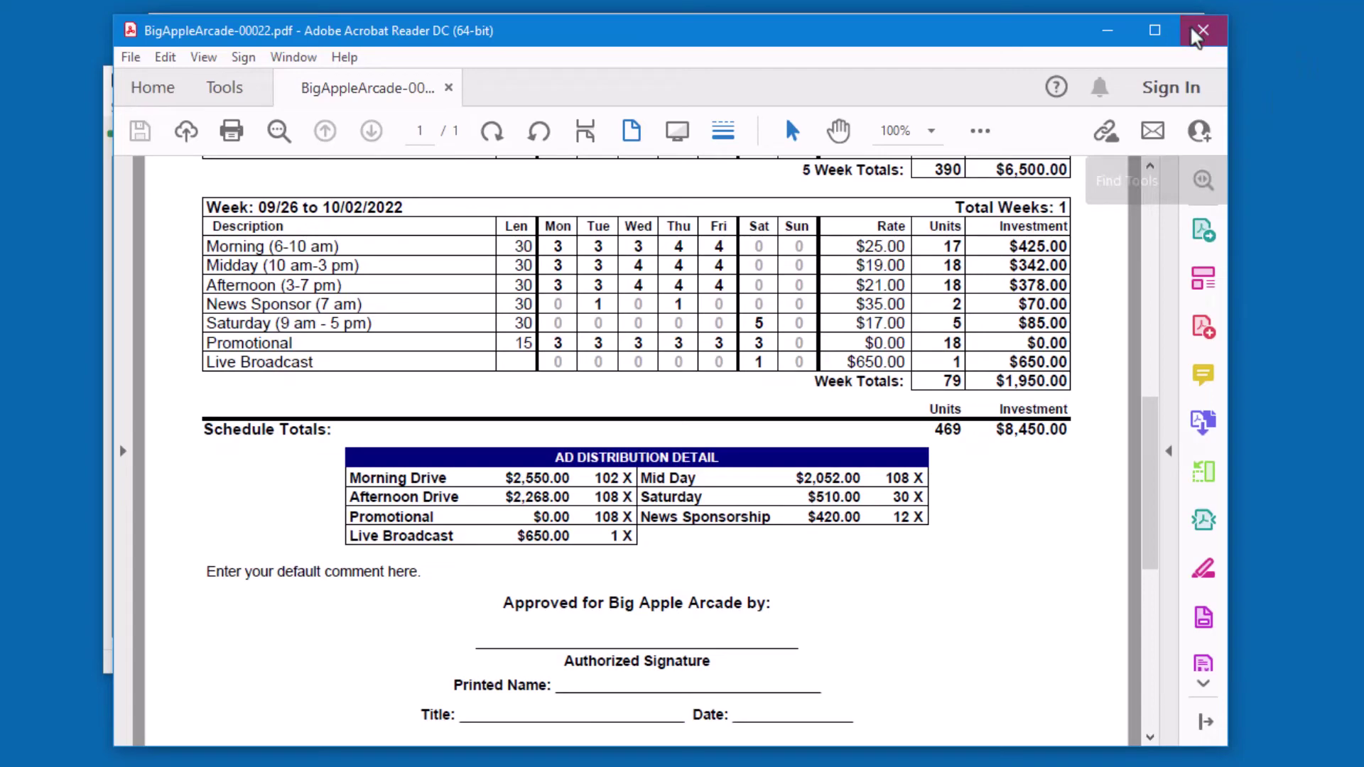
Step: Close the PDF and uncheck 'Show ad totals by class' in Client & Schedule Info
{"action": "left_click", "coordinate": [1203, 30]}
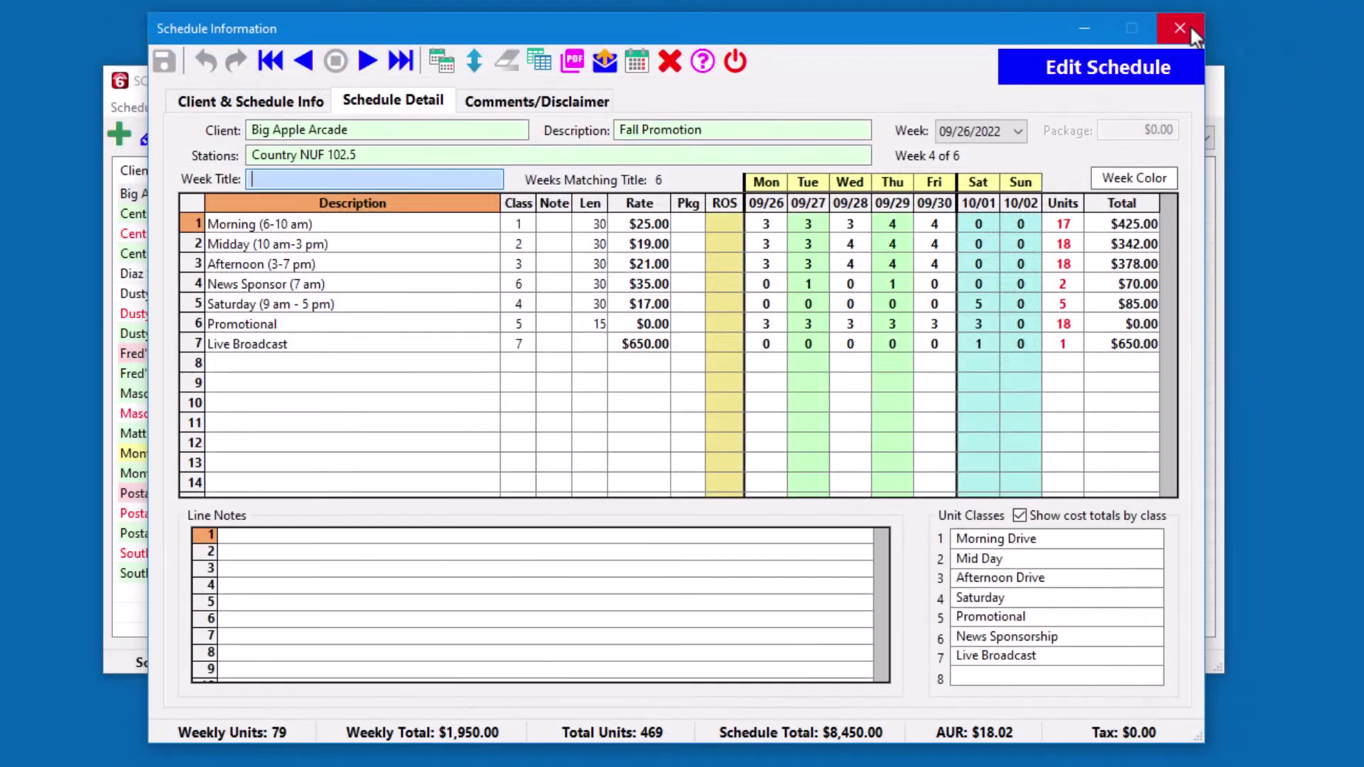
{"action": "left_click", "coordinate": [297, 104]}
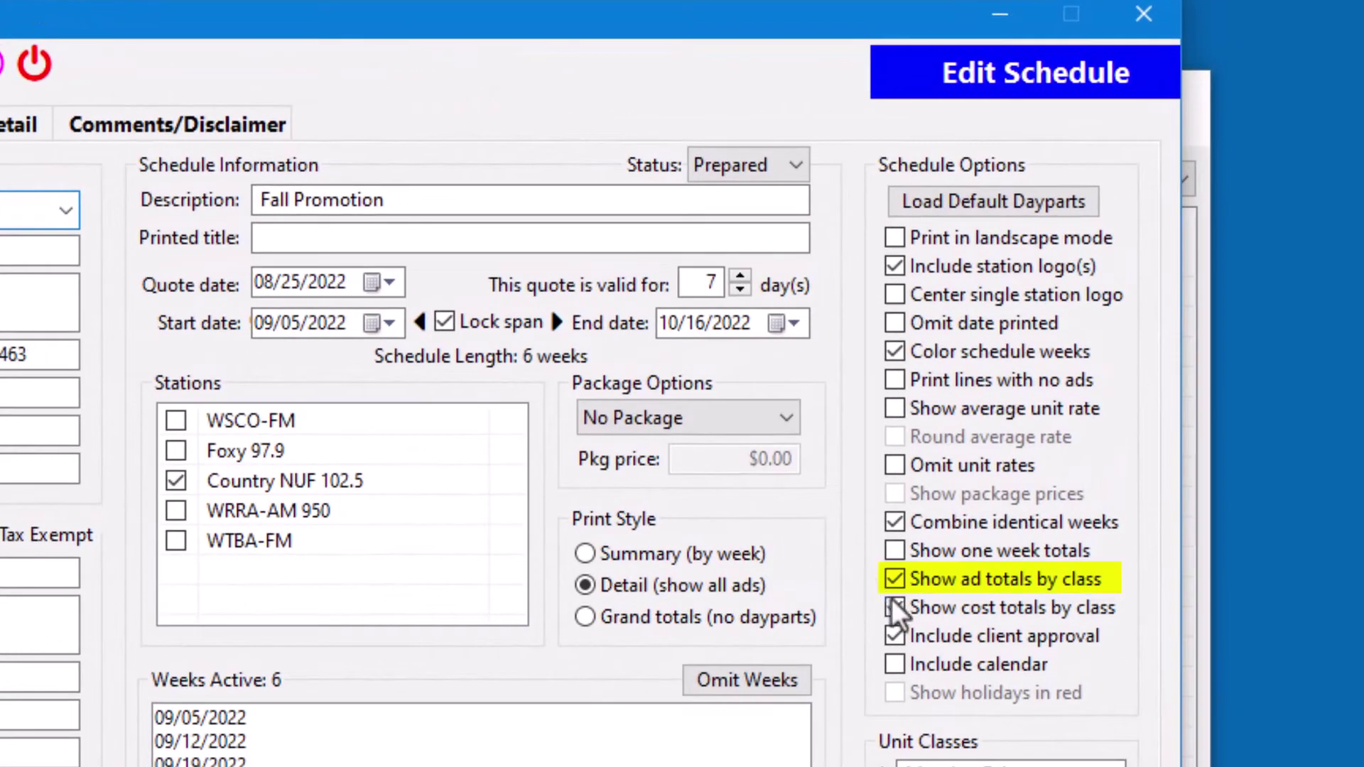
{"action": "left_click", "coordinate": [896, 580]}
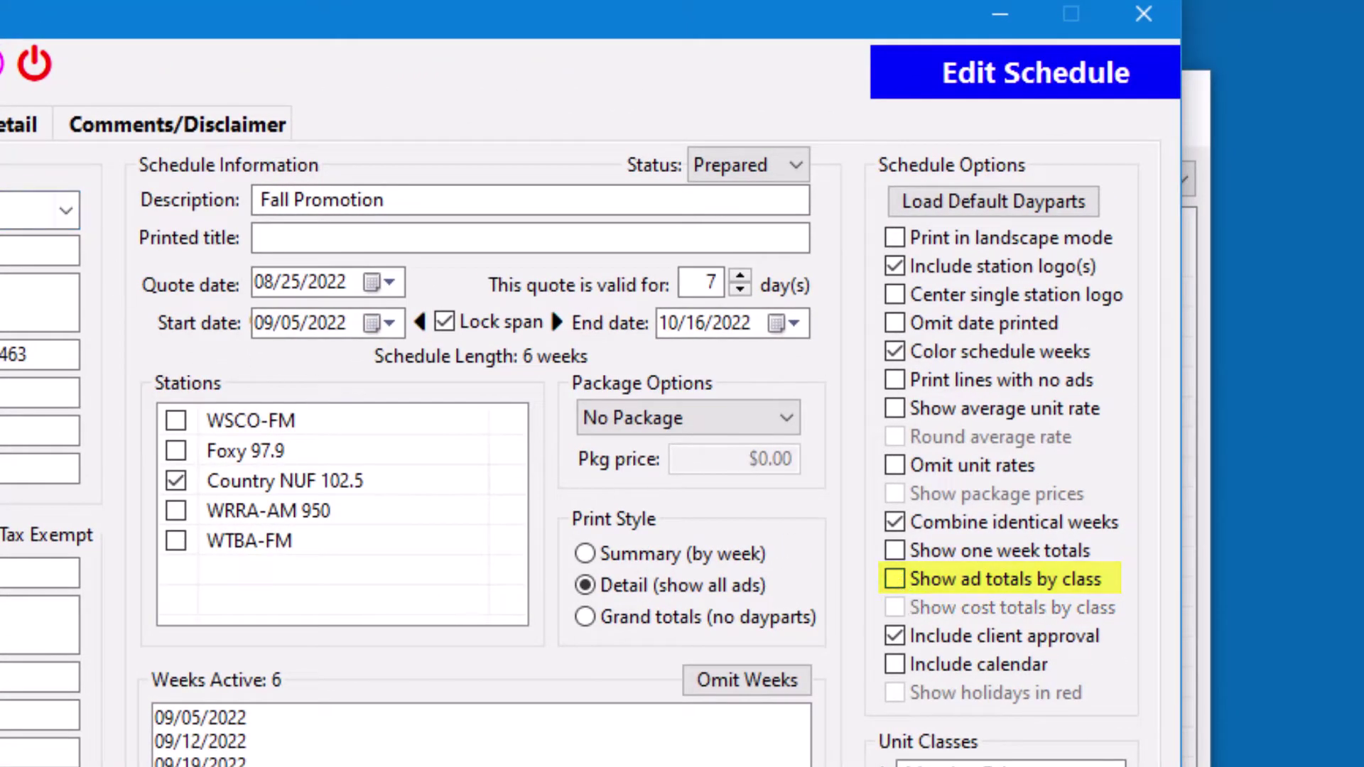